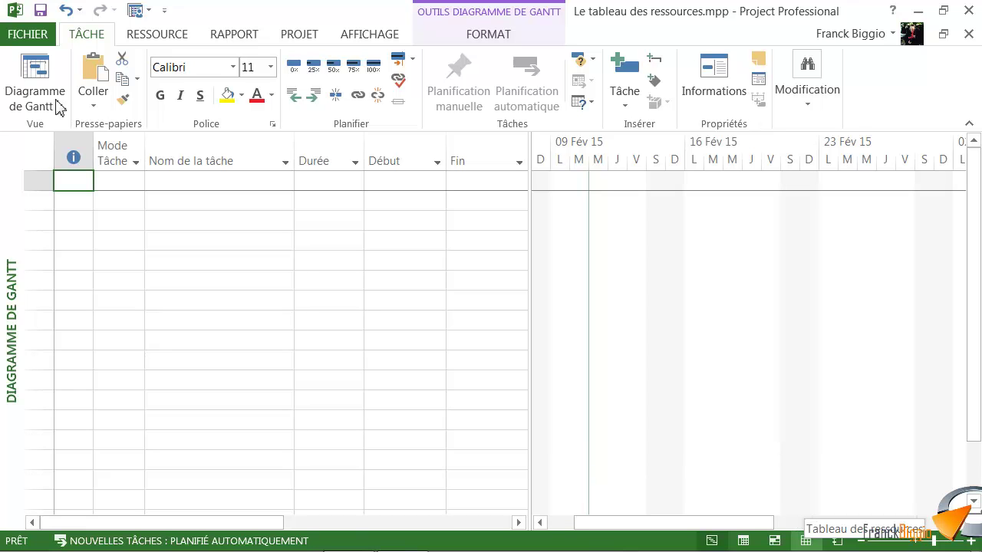
Switch to the Tableau des ressources and enter the first resource's full name
left_click(805, 541)
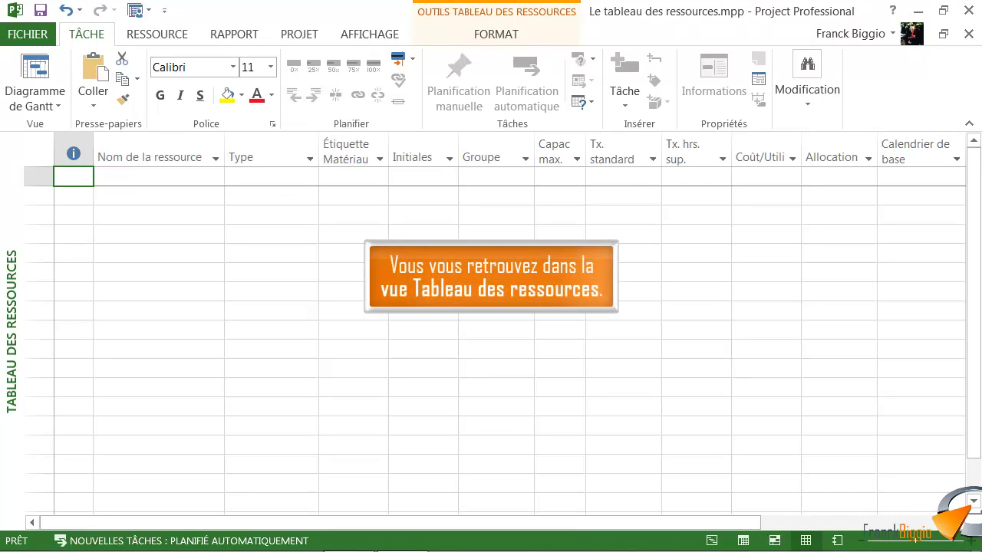
key("Right")
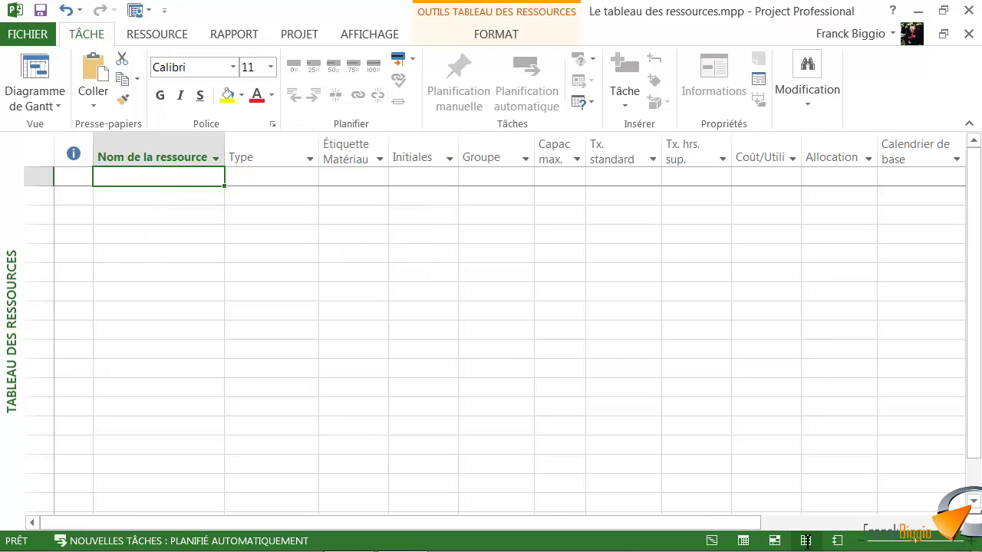
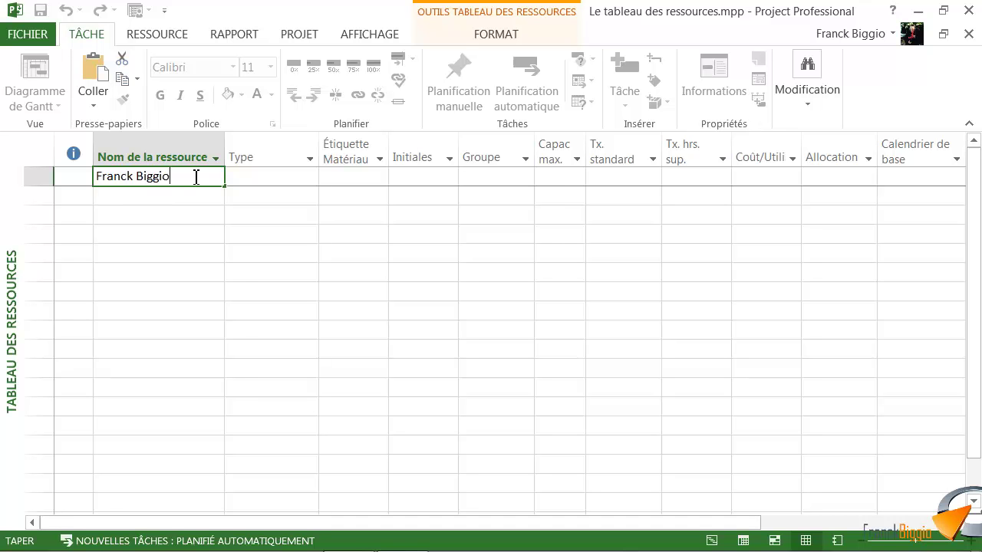
key("Tab")
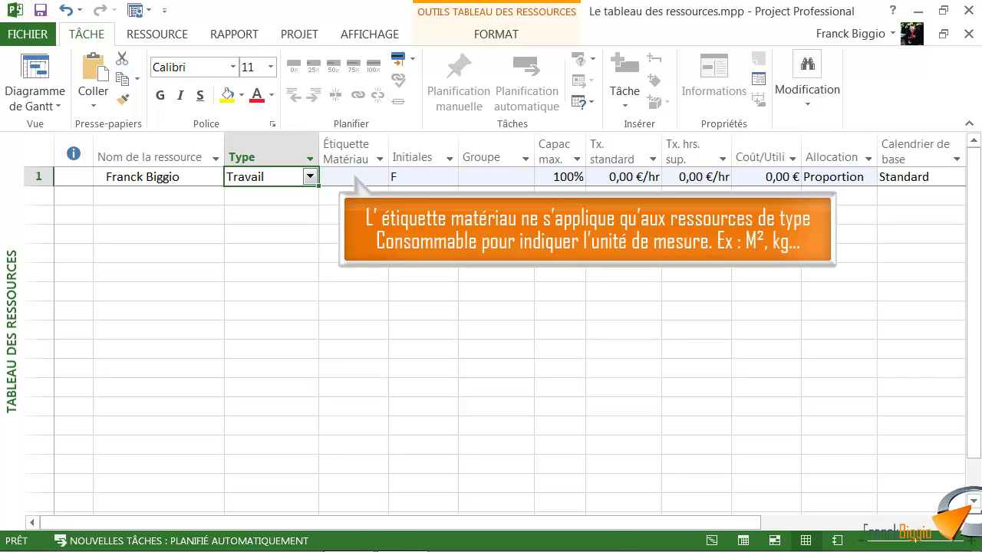
key("Tab")
key("Tab")
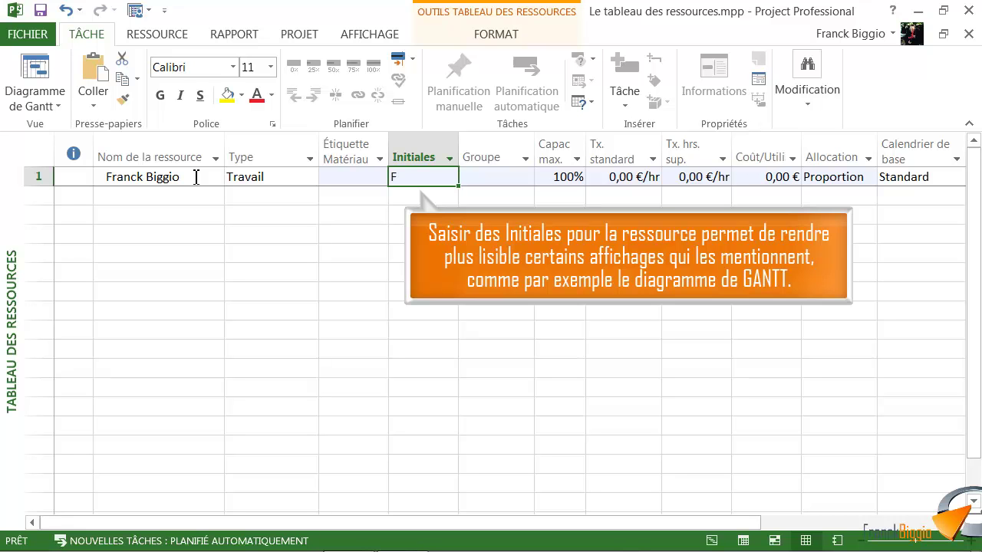
Give the first resource initials FB and group Formateur
double_click(412, 176)
type("B")
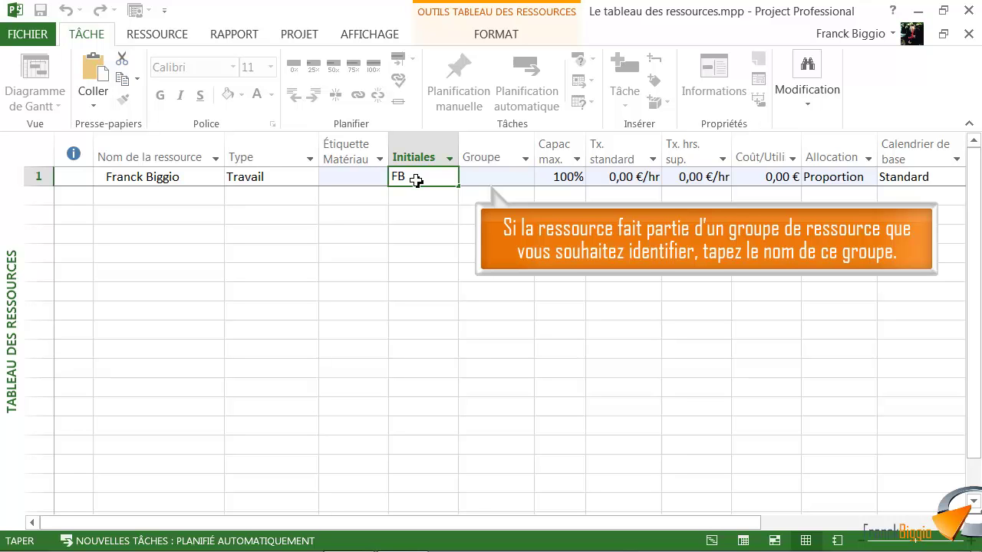
left_click(498, 181)
type("Formateur")
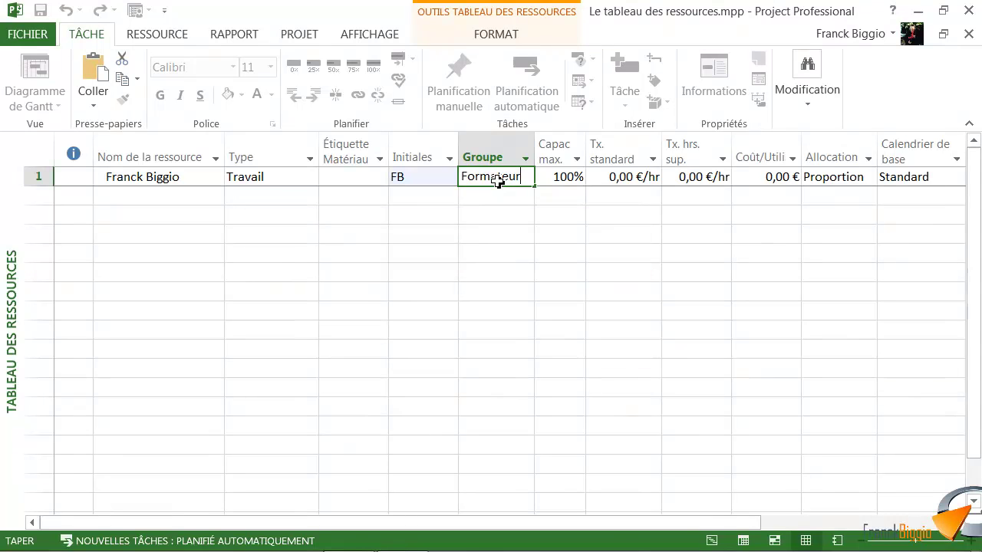
Set its rates to 100 standard and 150 overtime, then name the second resource Parquet
left_click(631, 178)
type("100")
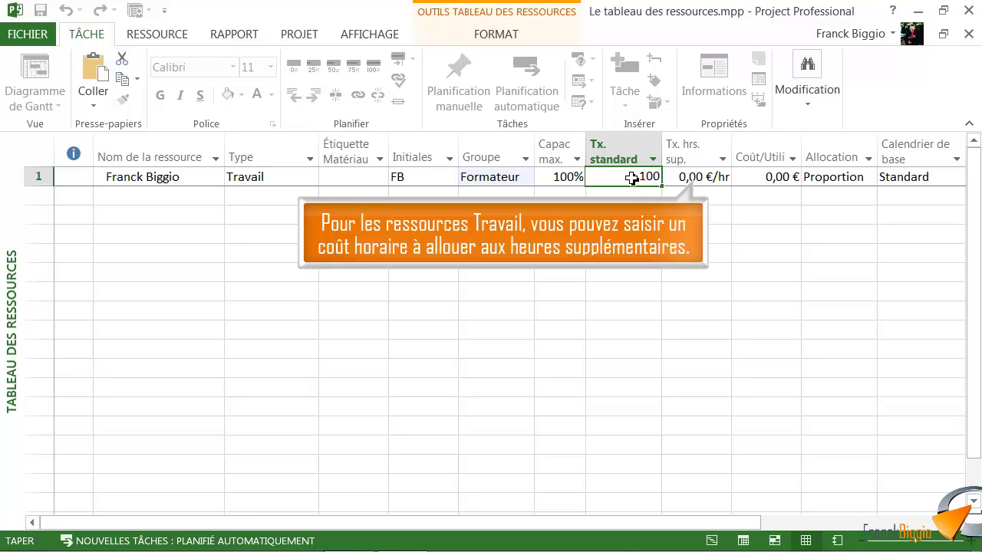
left_click(697, 181)
type("150")
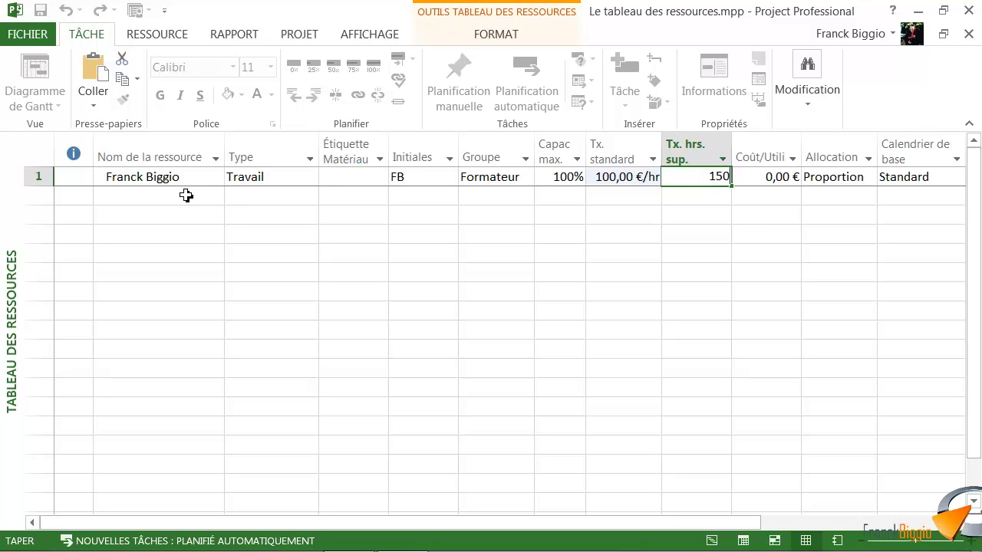
left_click(180, 199)
type("Parquet")
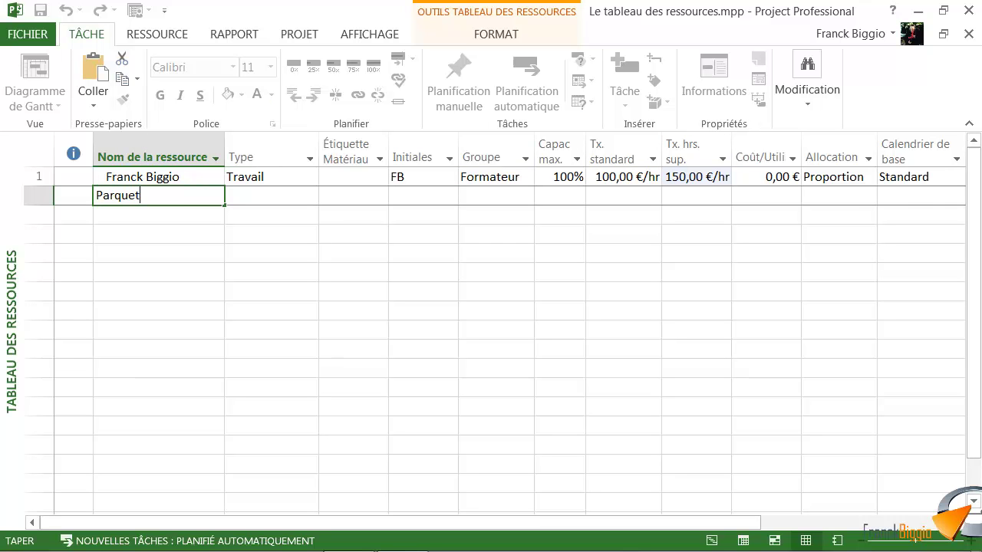
Make Parquet a Consommable resource with label M², initials Par and group Matériaux
left_click(284, 196)
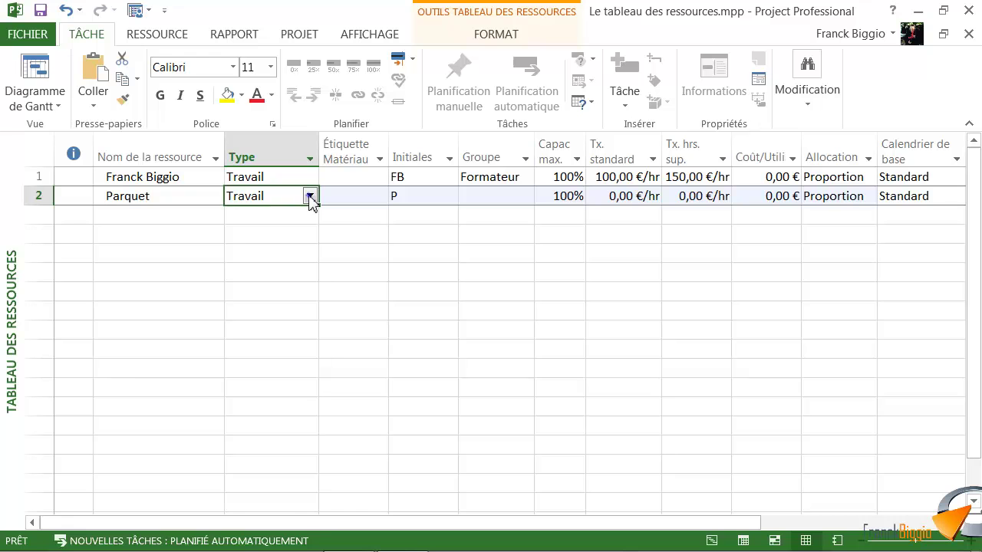
left_click(310, 196)
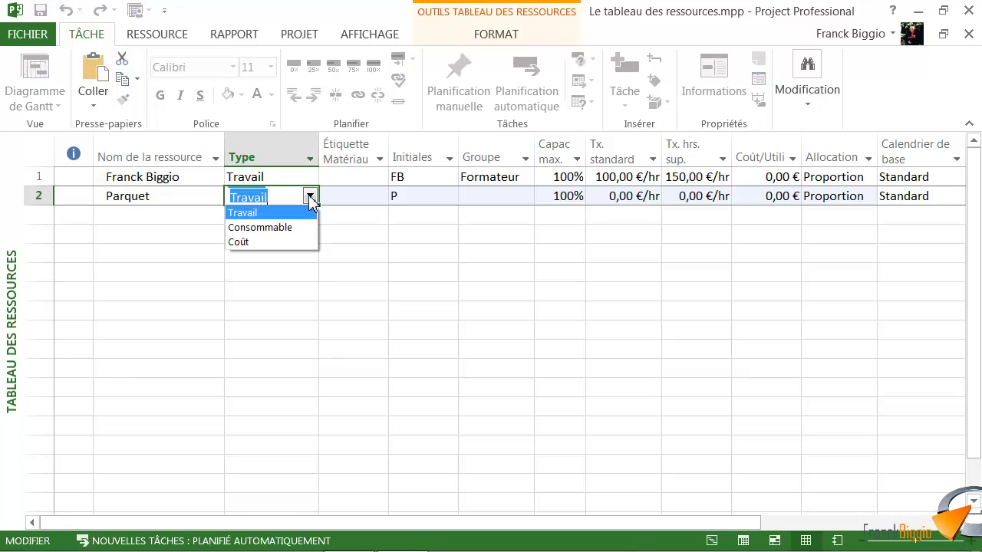
left_click(285, 228)
left_click(350, 199)
type("M²")
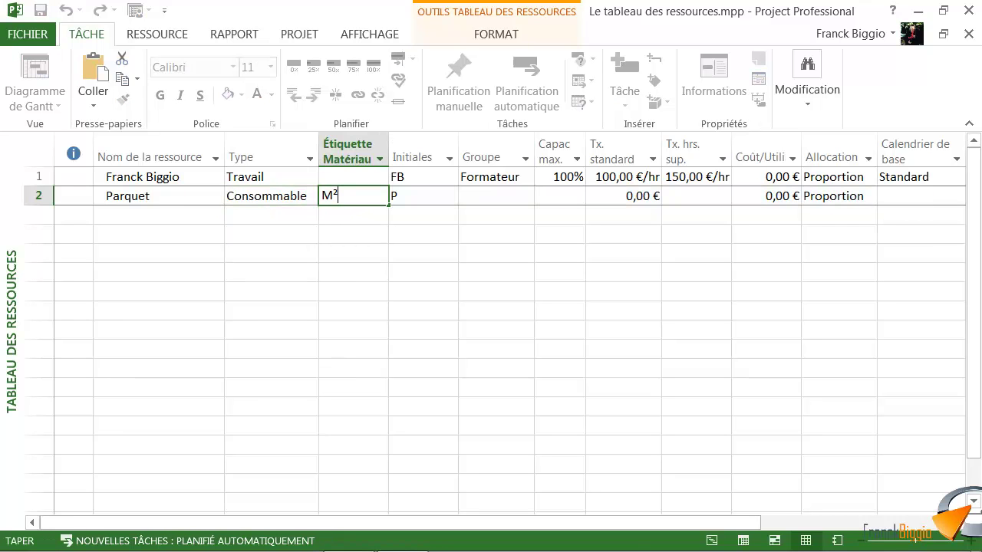
left_click(417, 203)
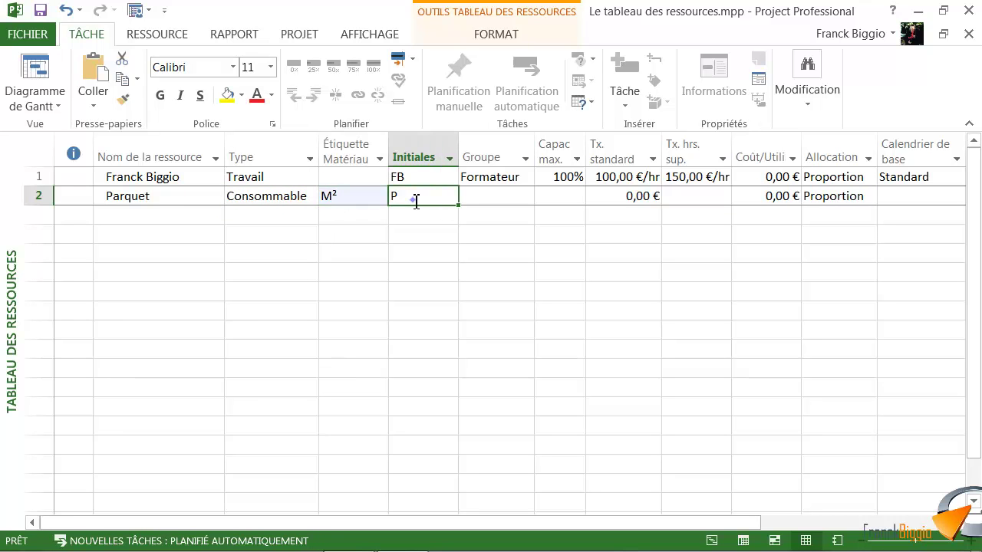
type("Par")
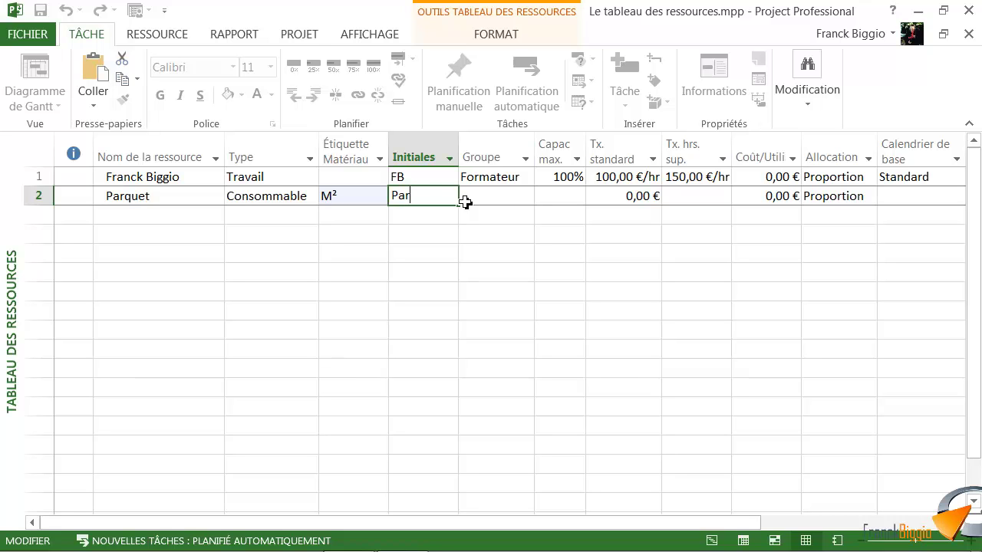
left_click(486, 202)
type("Matériaux")
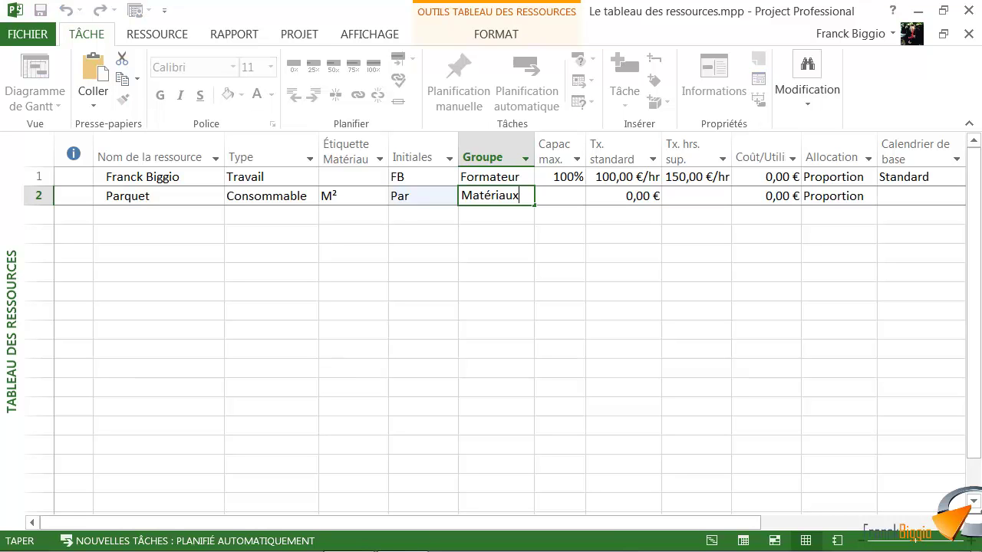
left_click(631, 197)
Give Parquet a standard rate of 20 and add a third, Coût-type resource by the person's name
type("20")
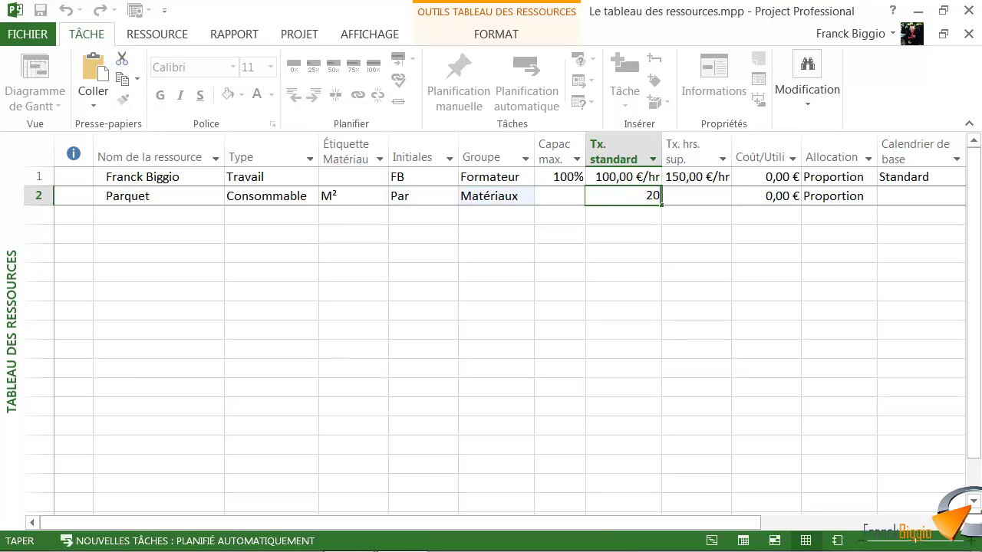
left_click(195, 216)
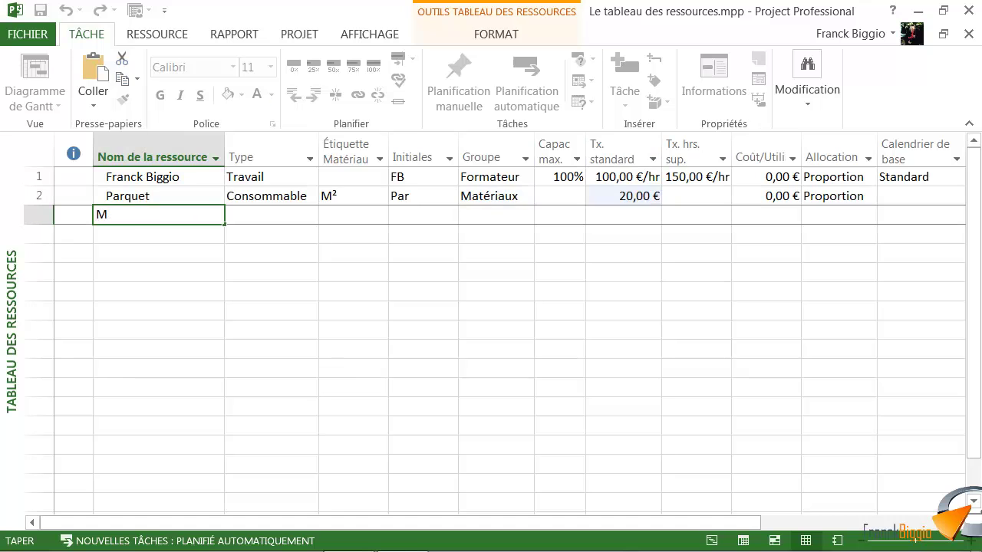
left_click(280, 223)
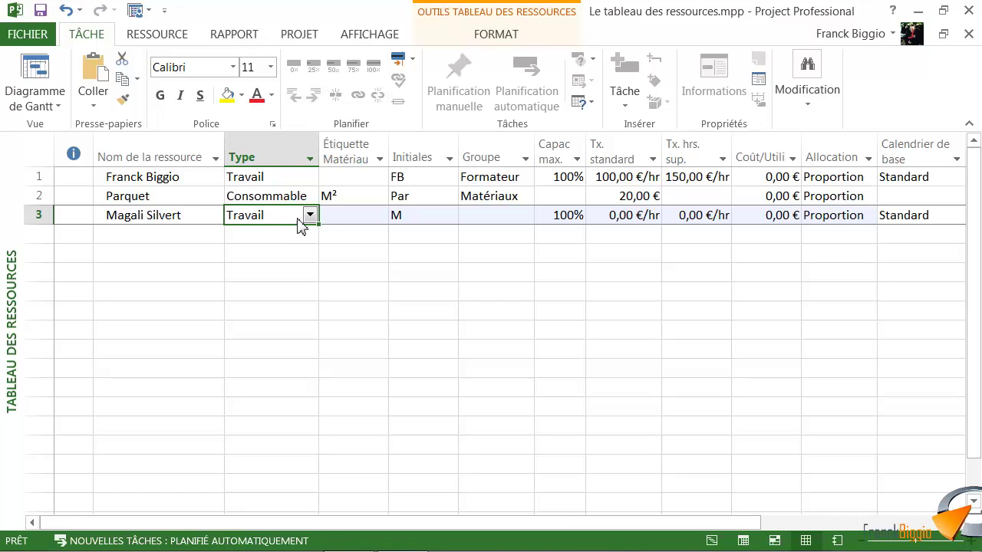
left_click(311, 216)
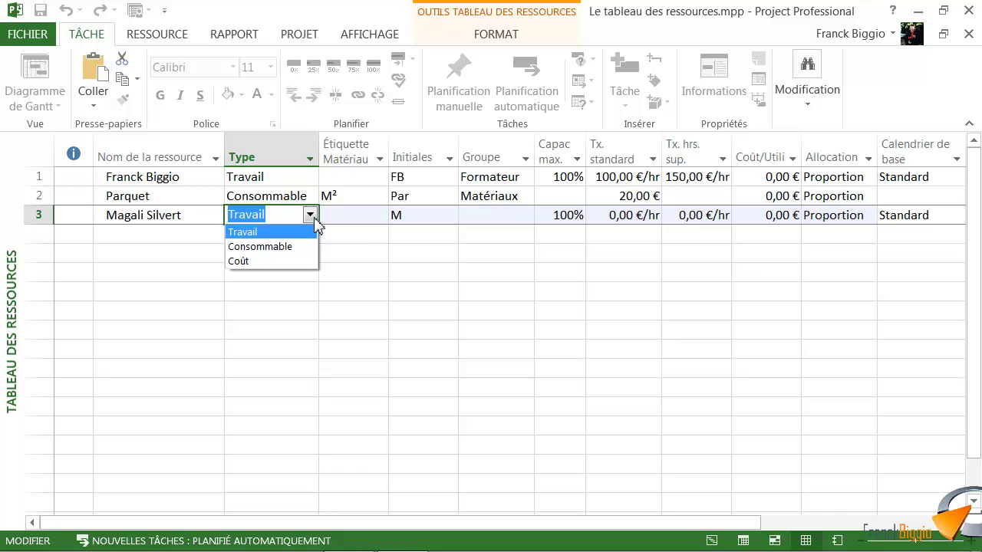
left_click(263, 261)
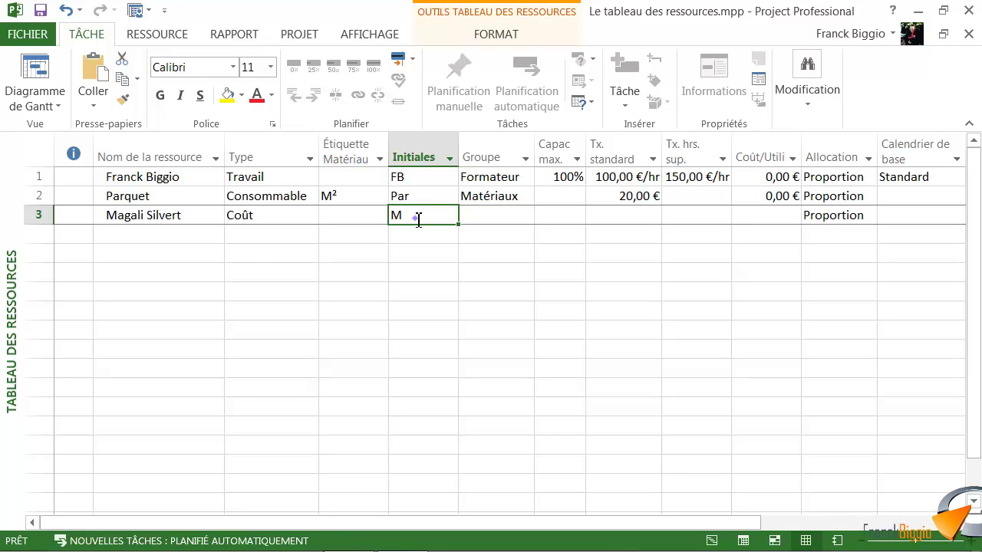
Give the third resource initials MS, group Expert and allocation Fin, then add Four
type("MS")
left_click(491, 218)
type("Expert")
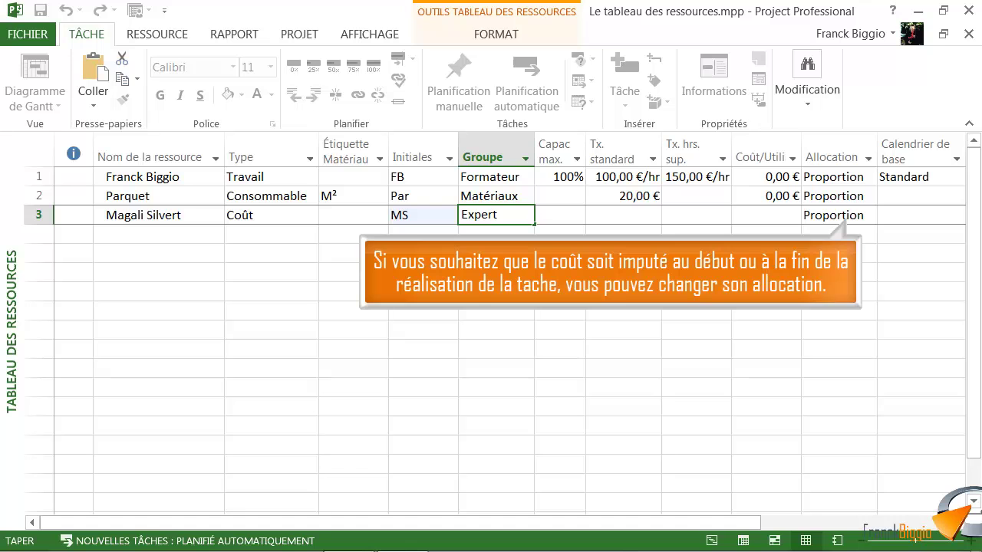
key("Right")
key("Right")
key("Right")
key("Right")
key("Right")
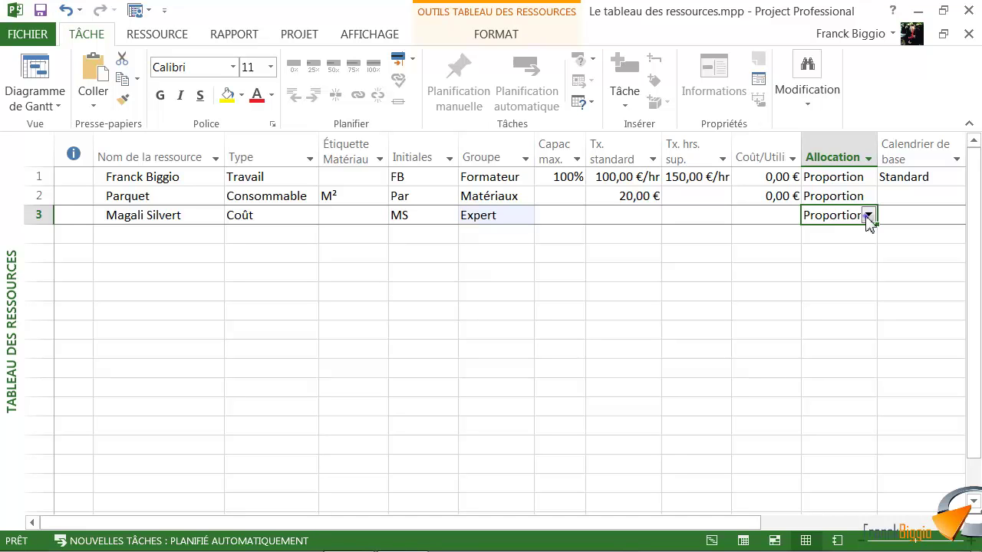
left_click(867, 215)
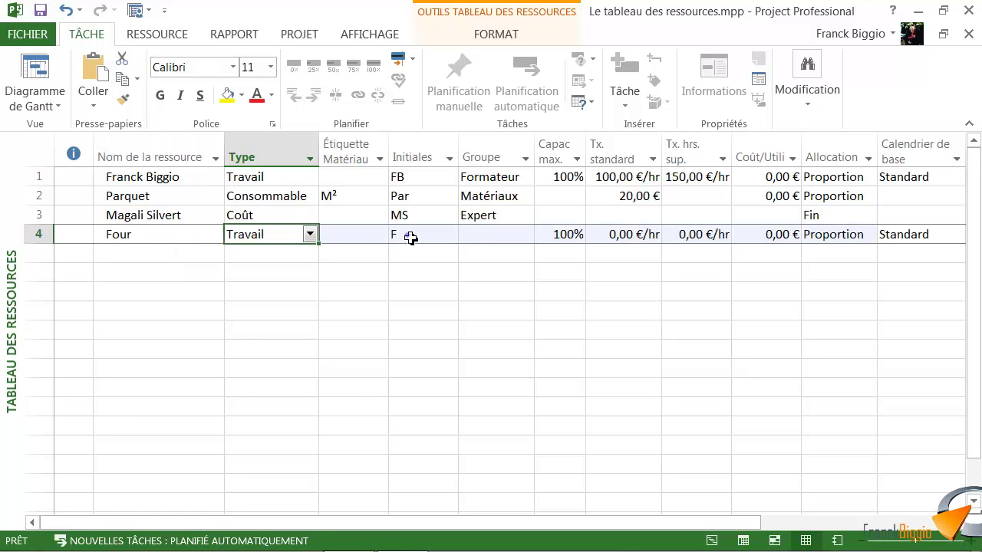
left_click(410, 234)
Give Four initials Fo, group Matériel, 120 standard and overtime rates, and 500 cost per use
type("Fo")
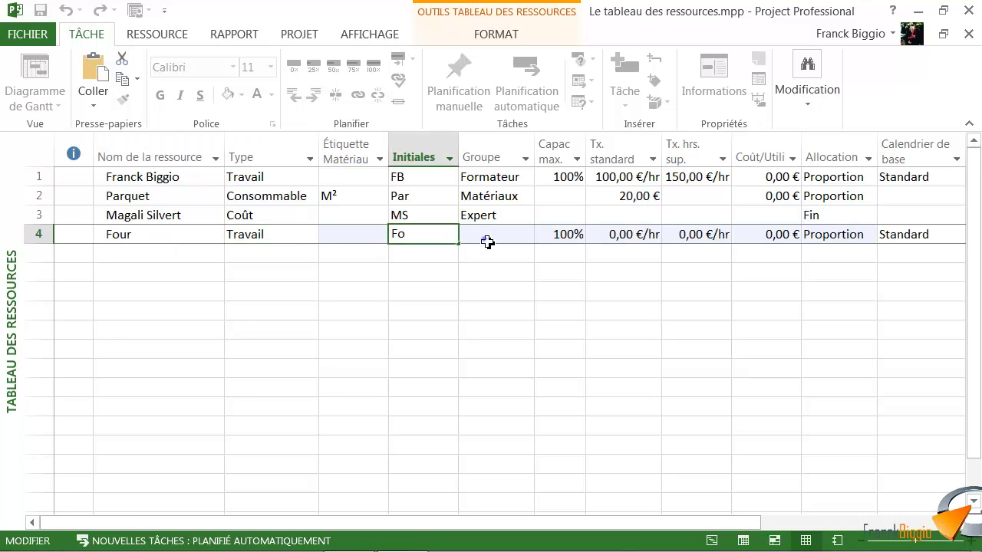
left_click(487, 242)
type("Matériel")
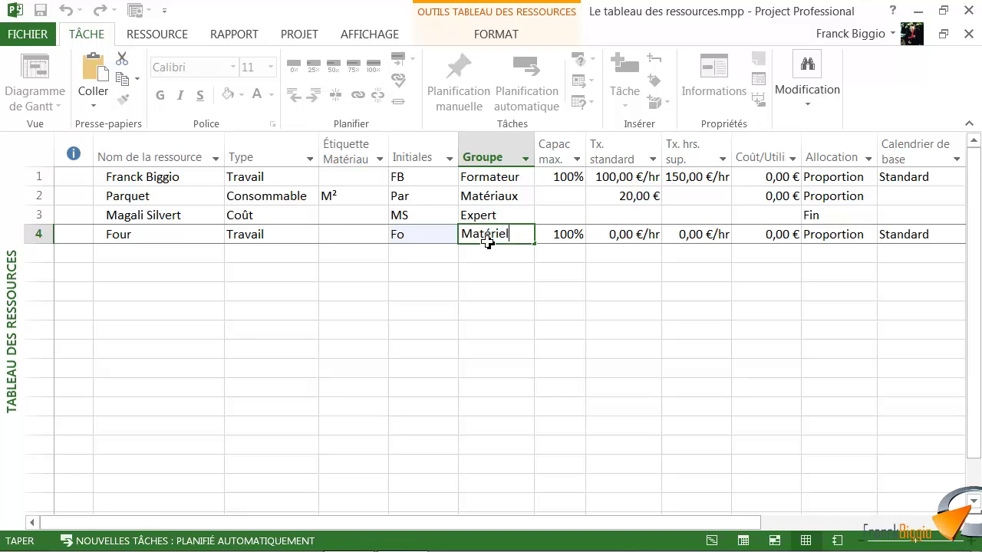
left_click(620, 234)
type("120")
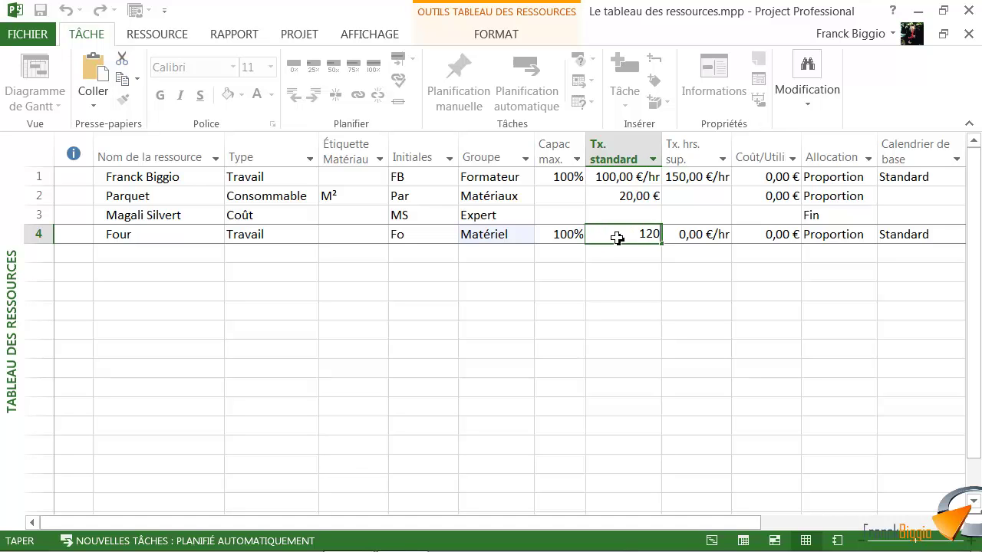
left_click(696, 237)
type("120")
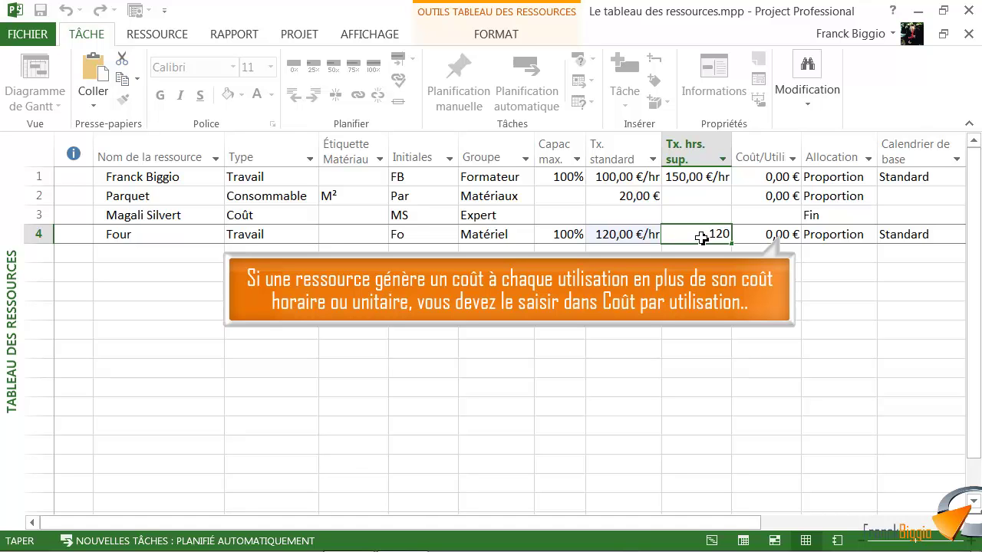
left_click(785, 237)
type("500")
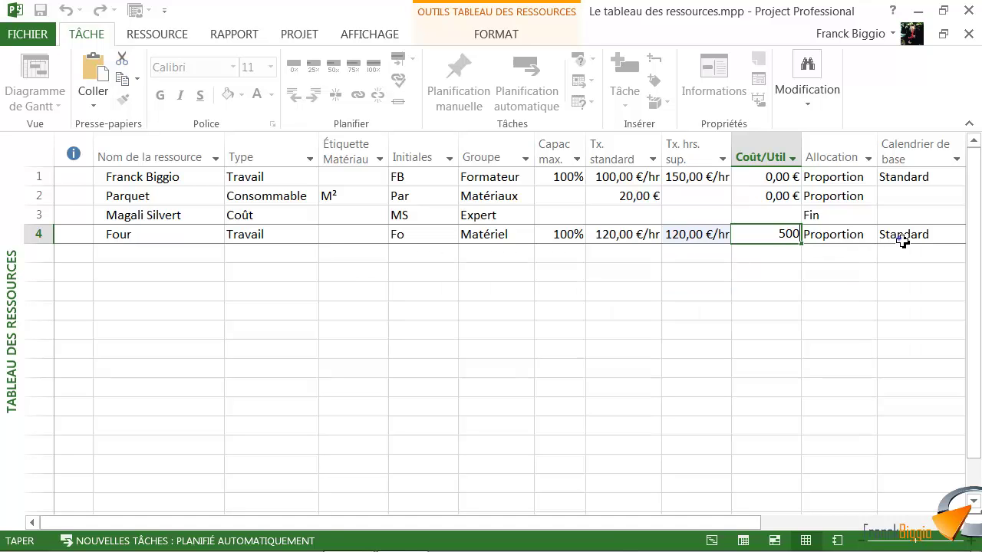
Assign the Équipe de nuit base calendar to Four
left_click(935, 235)
left_click(937, 238)
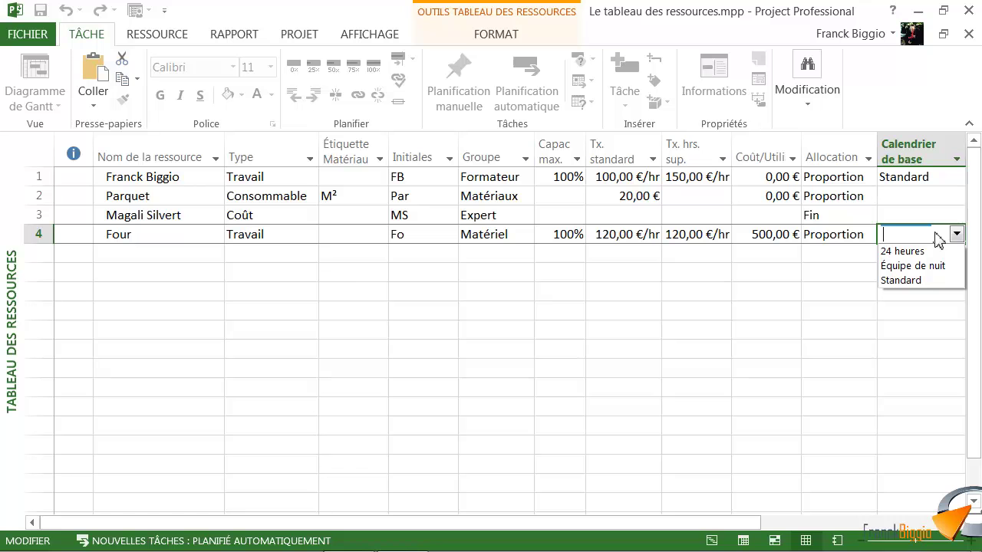
left_click(903, 251)
left_click(912, 254)
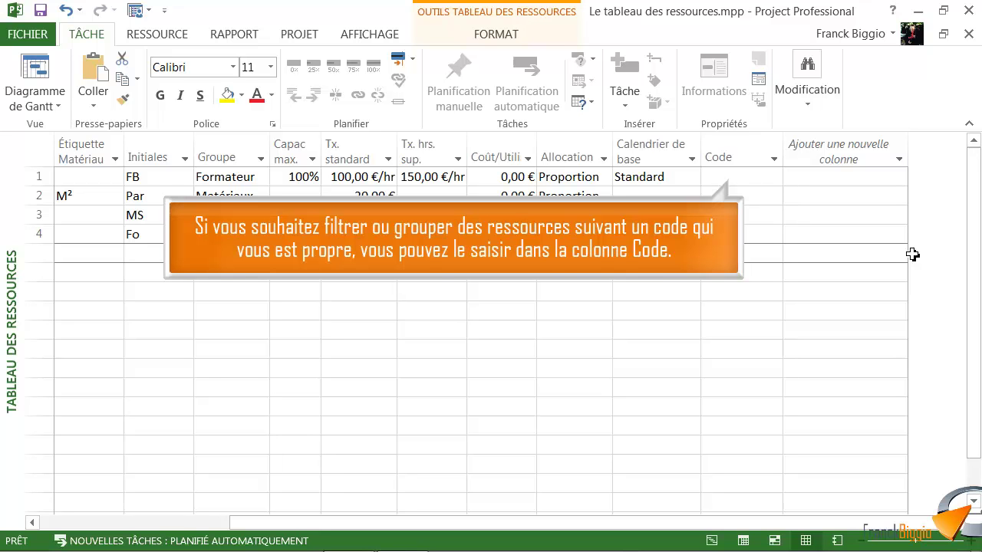
Enter code C136 for the first resource and cancel adding a new column
left_click(741, 180)
type("C136")
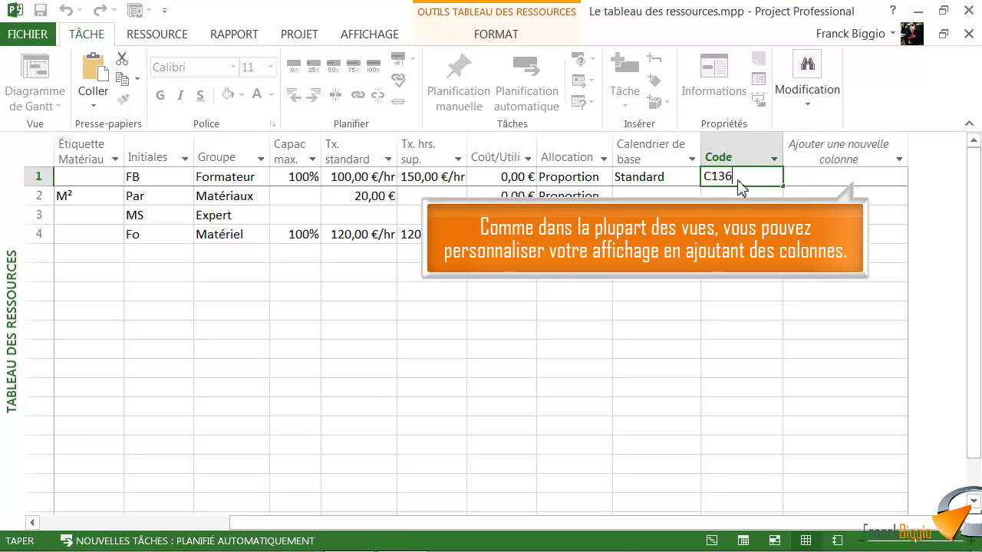
left_click(901, 164)
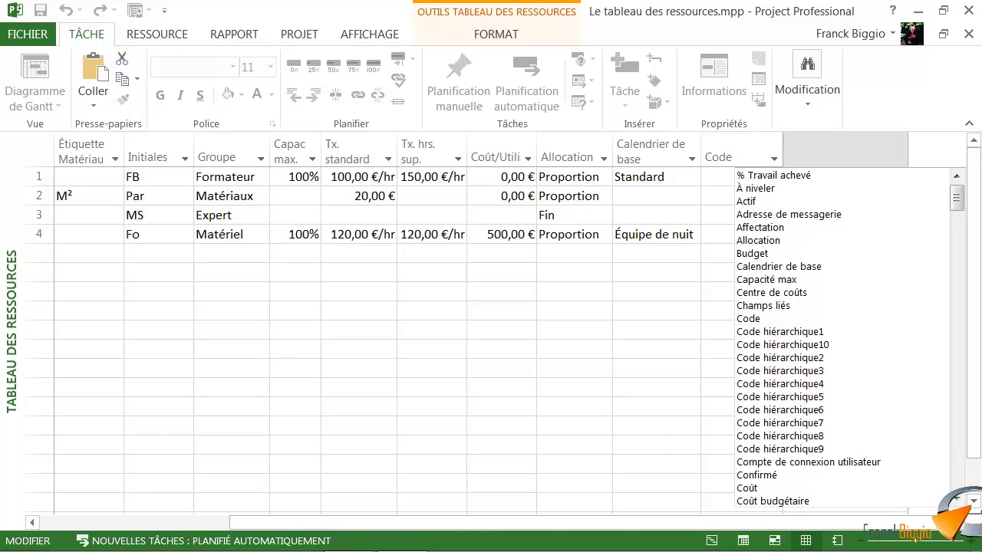
key("Escape")
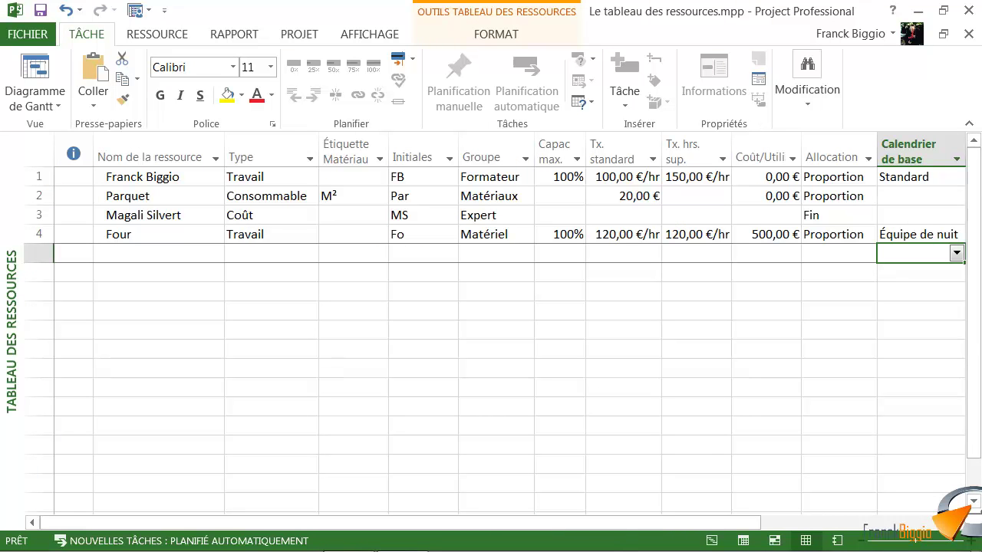